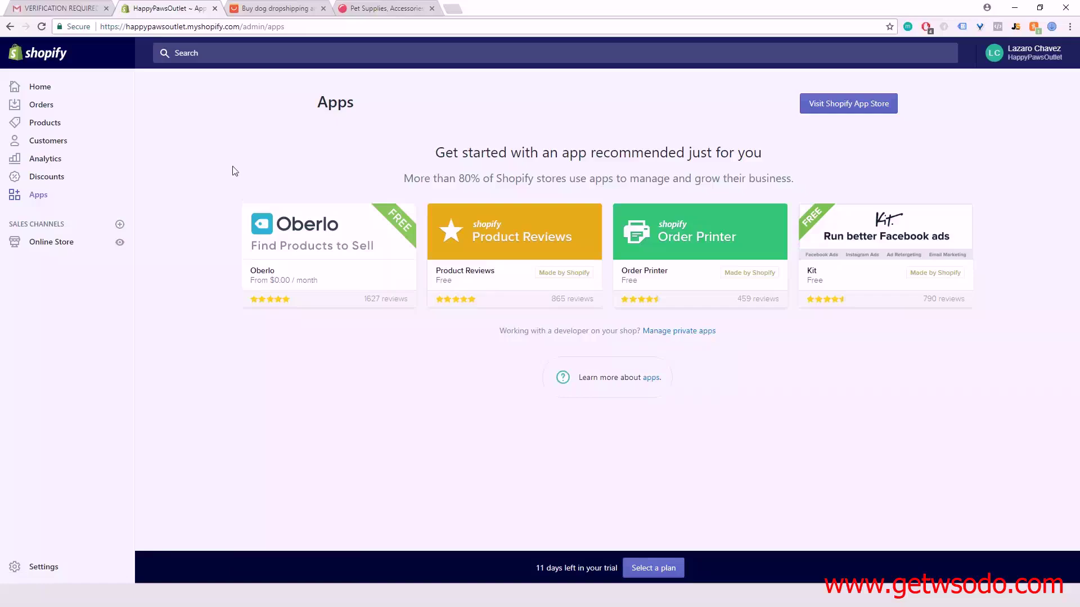
Step: Bring up the Shopify admin's Apps page listing recommended apps such as Oberlo and Product Reviews
mouse_move(332, 222)
Step: Search the Shopify App Store for 'oberlo' and open the Oberlo listing
left_click(846, 113)
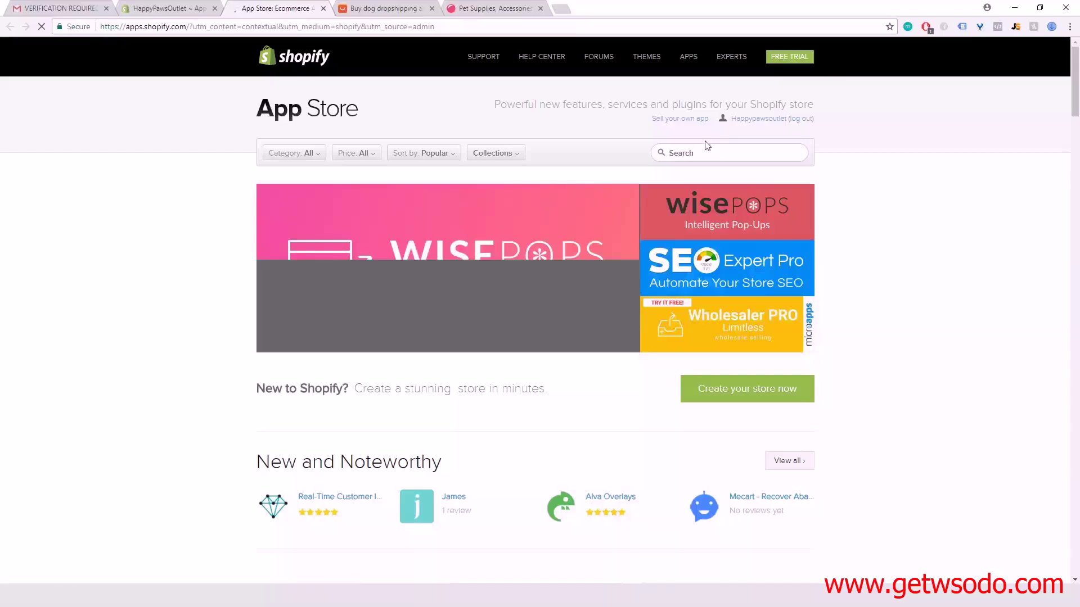
left_click(718, 154)
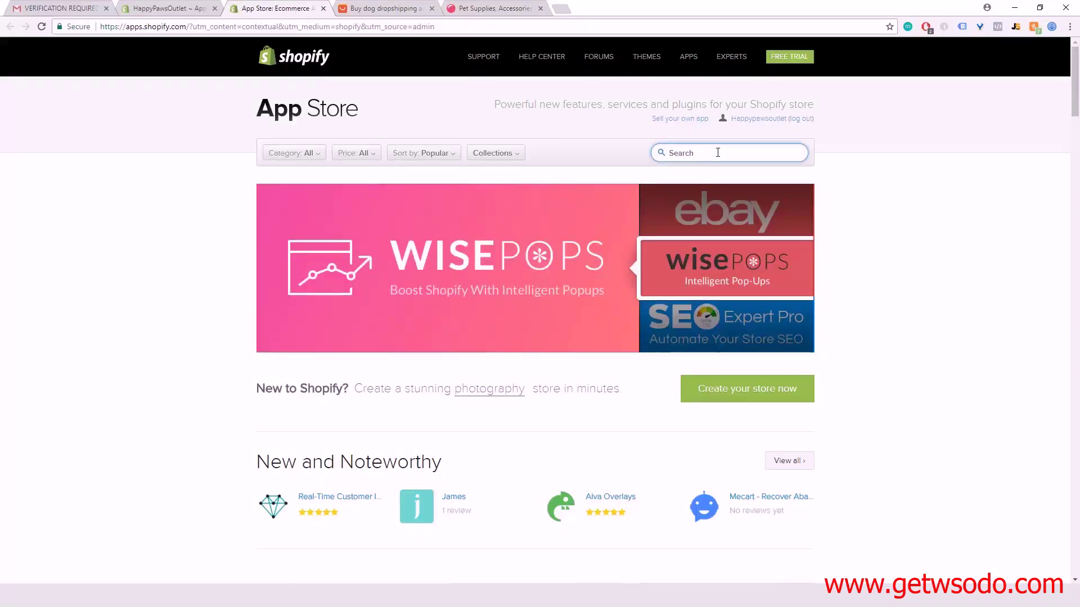
type("oberlo")
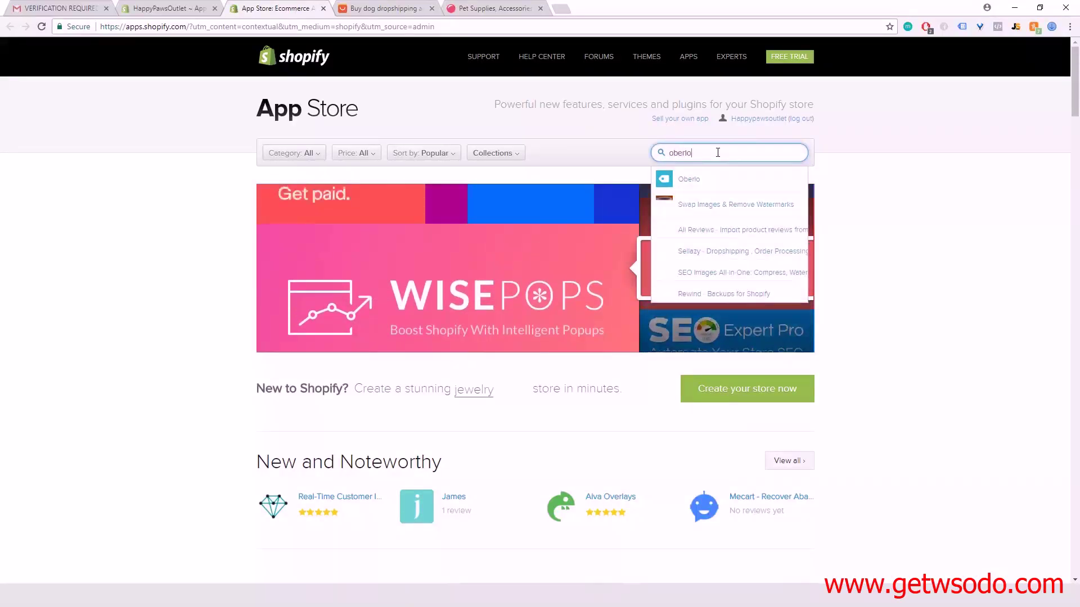
left_click(691, 181)
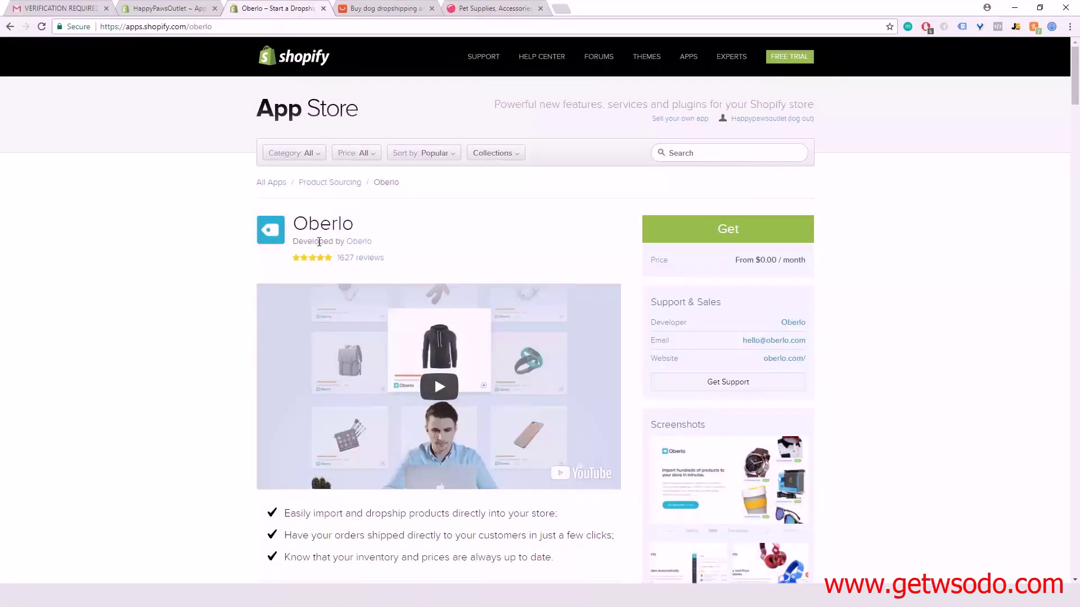
Step: Review the Oberlo listing and proceed to get the app
scroll(504, 254, "down", 13)
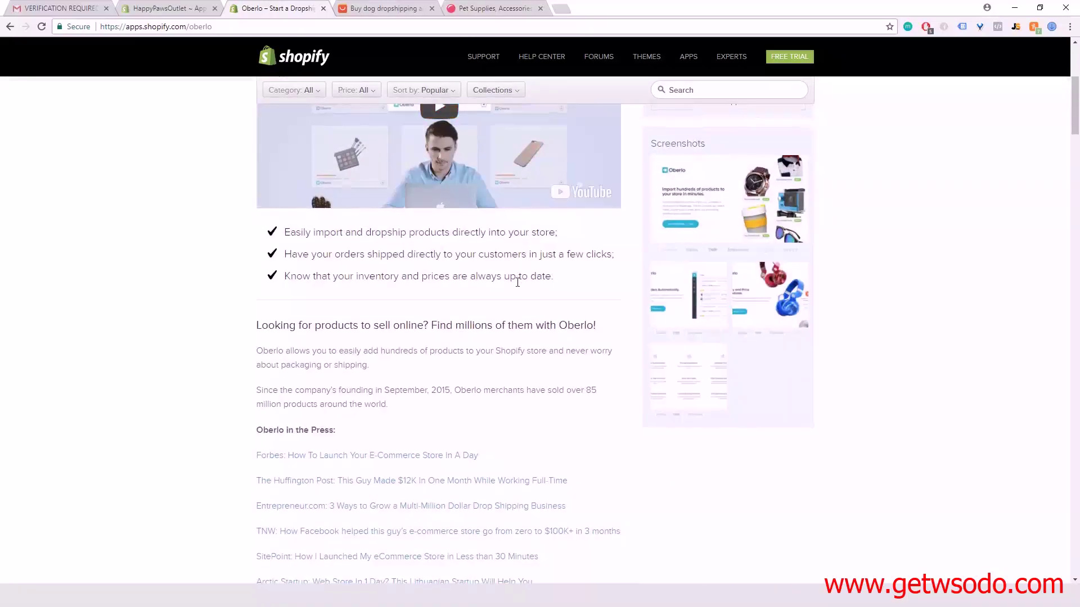
scroll(520, 331, "down", 9)
scroll(519, 331, "up", 20)
scroll(518, 331, "up", 1)
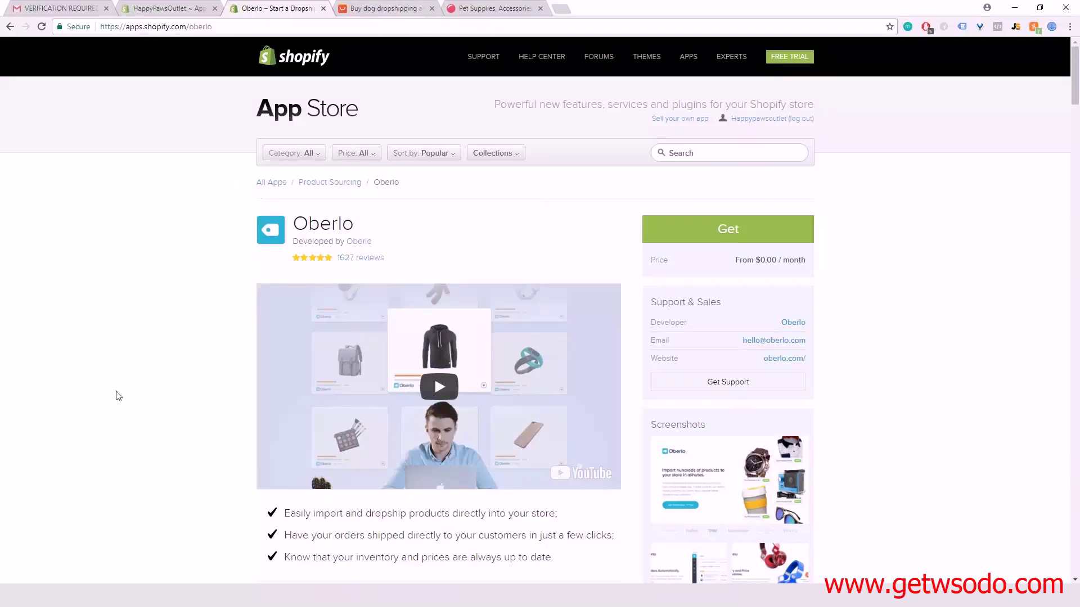
scroll(118, 405, "down", 7)
scroll(429, 426, "down", 4)
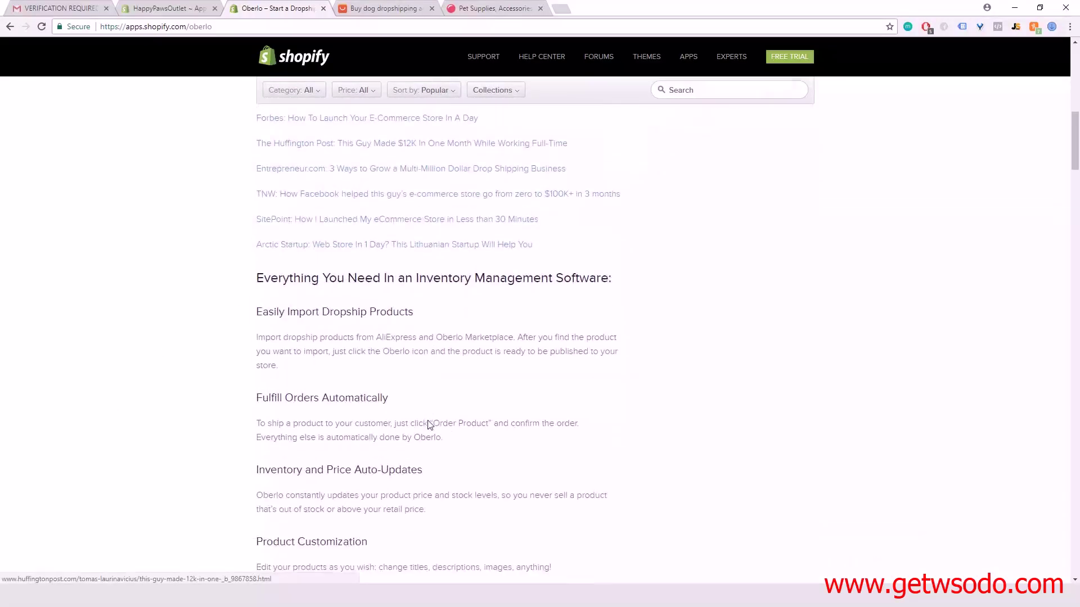
scroll(429, 425, "down", 2)
scroll(430, 426, "up", 8)
scroll(429, 426, "up", 5)
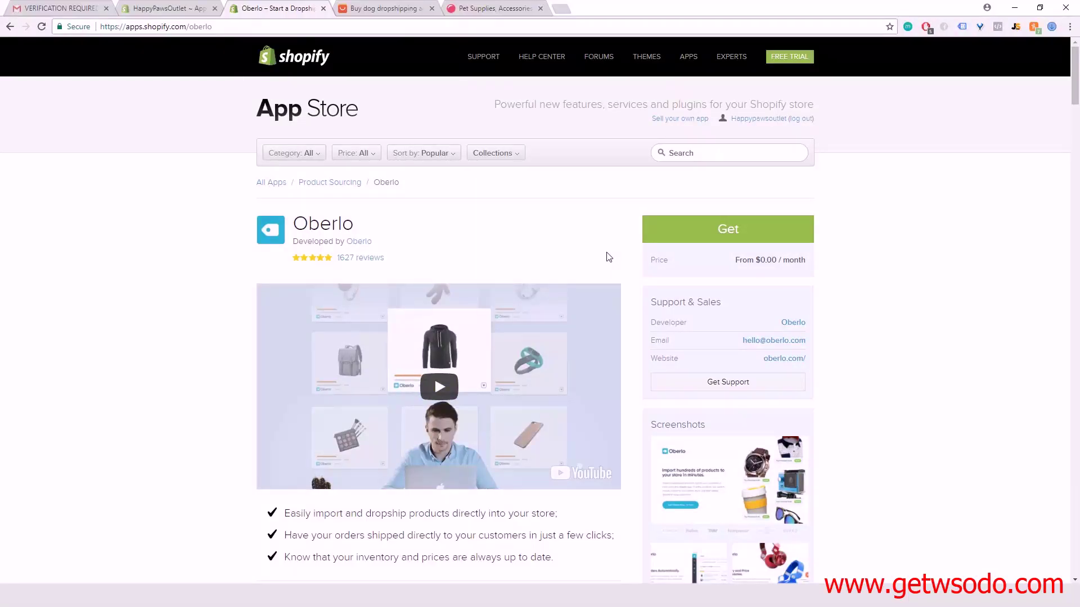
left_click(683, 236)
Step: Get Oberlo and approve its requested permissions to install it on the store
left_click(733, 230)
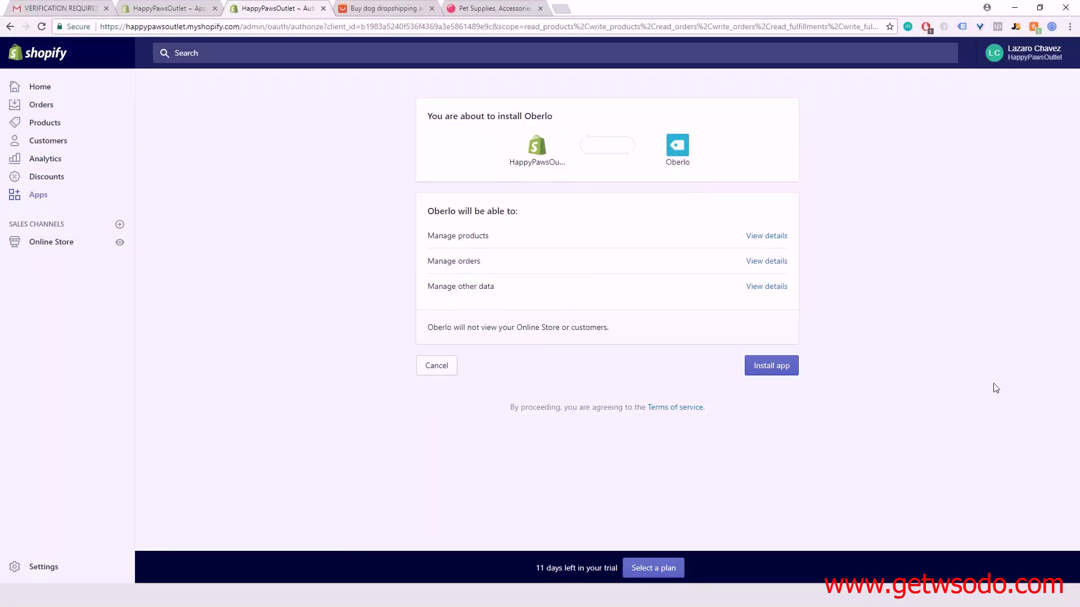
left_click(771, 372)
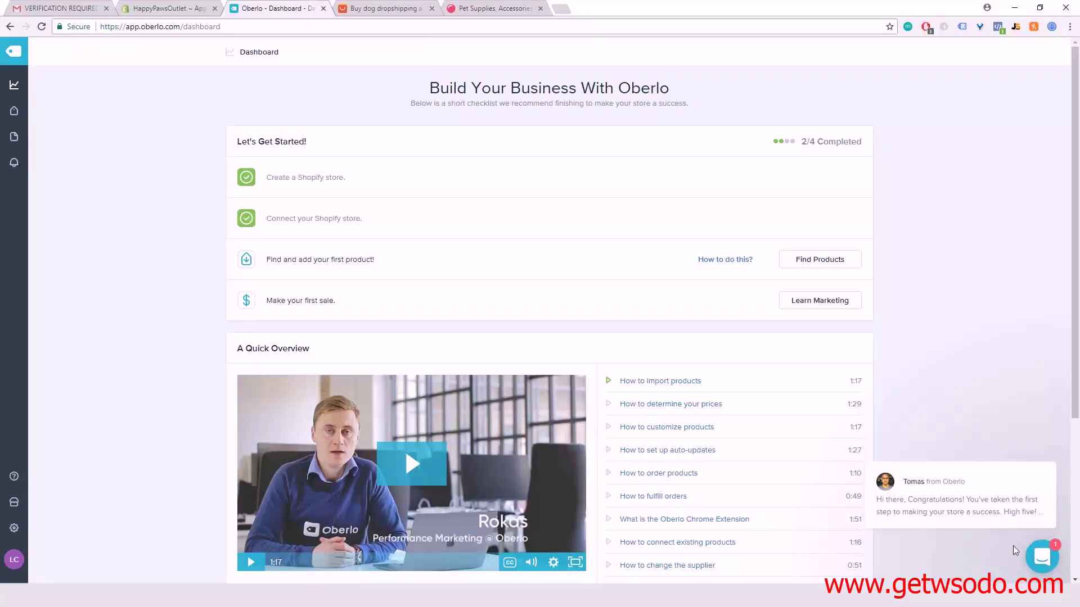
Step: Open the Oberlo welcome chat, return to Conversations, and close the chat panel
left_click(1040, 557)
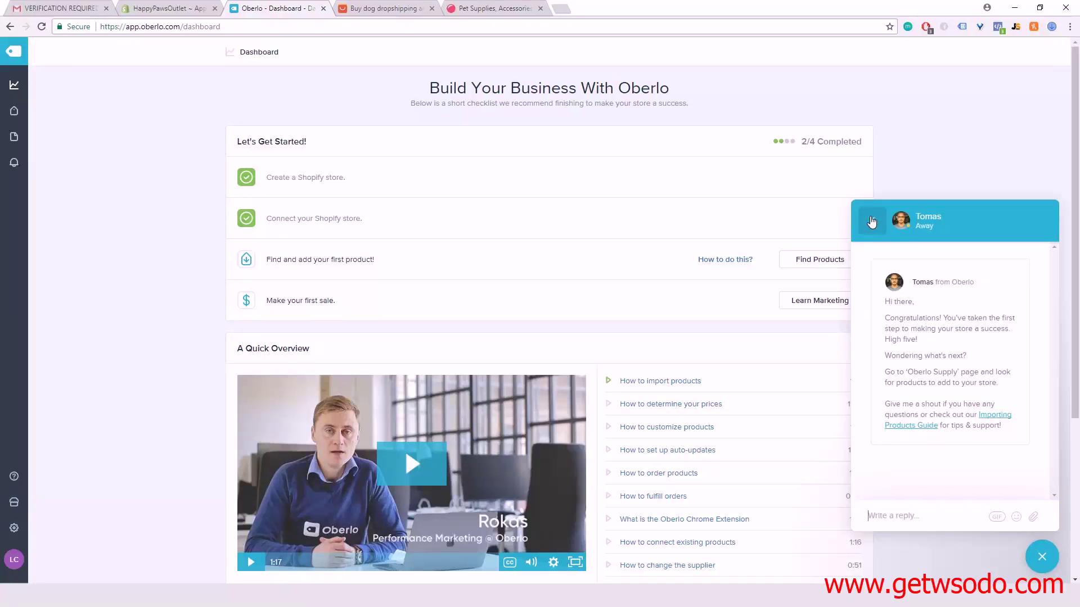
left_click(872, 221)
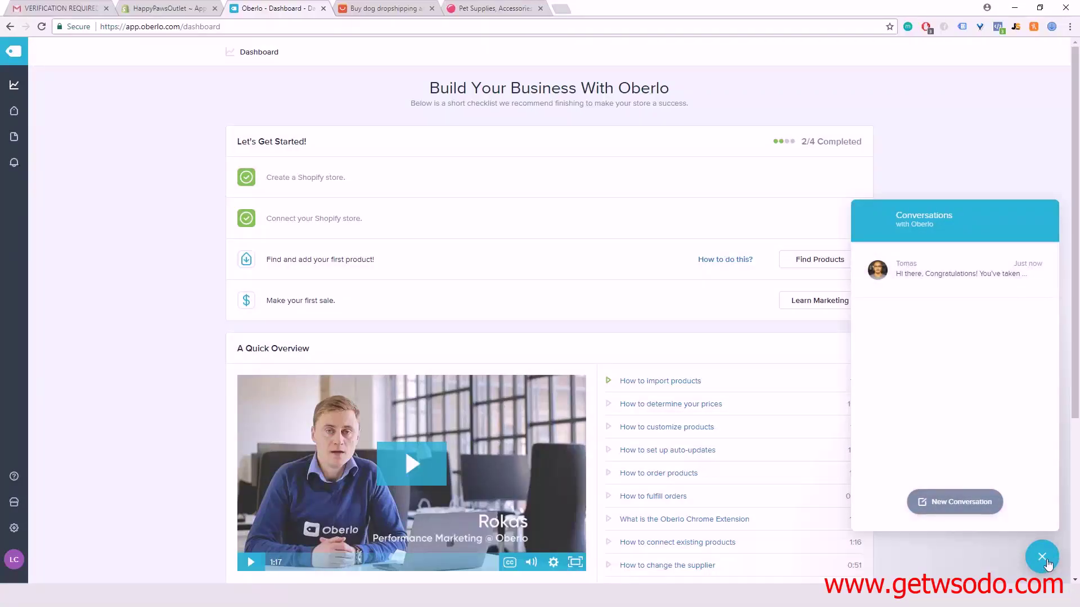
left_click(1046, 563)
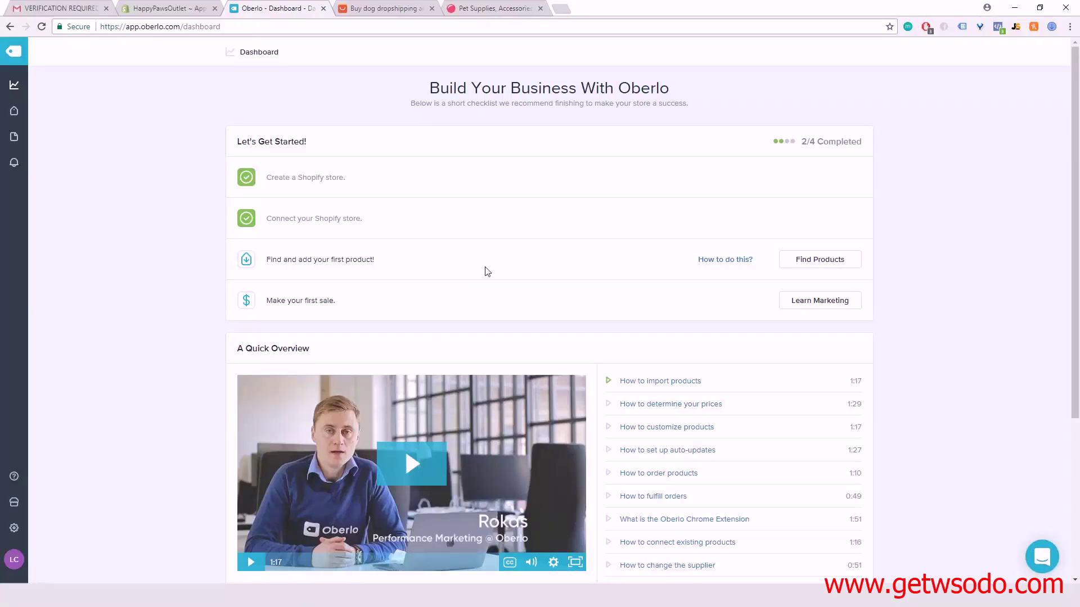
scroll(530, 253, "down", 2)
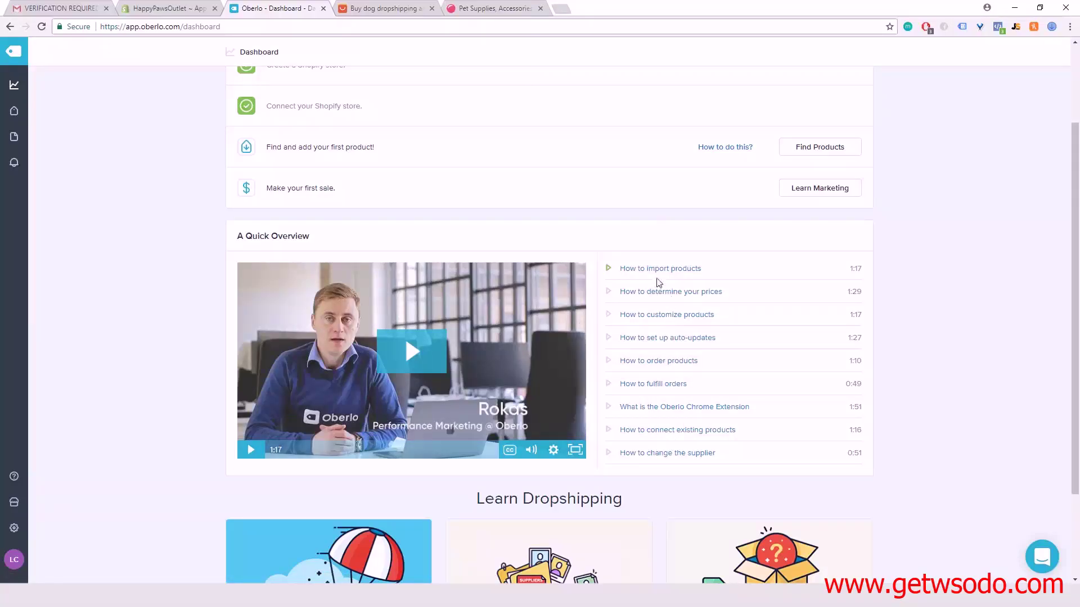
scroll(646, 345, "down", 2)
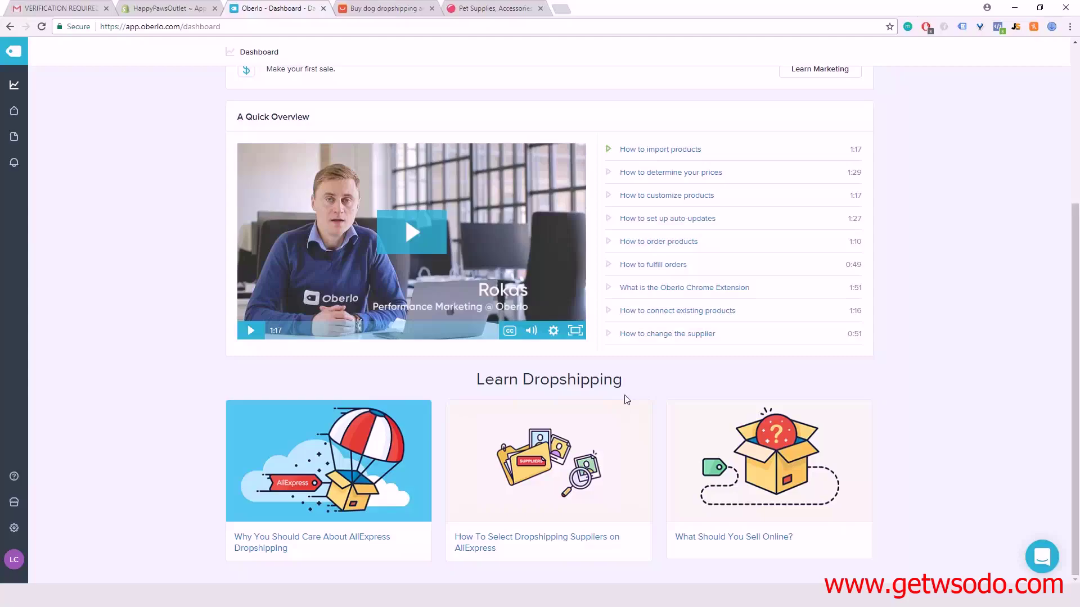
scroll(626, 400, "up", 4)
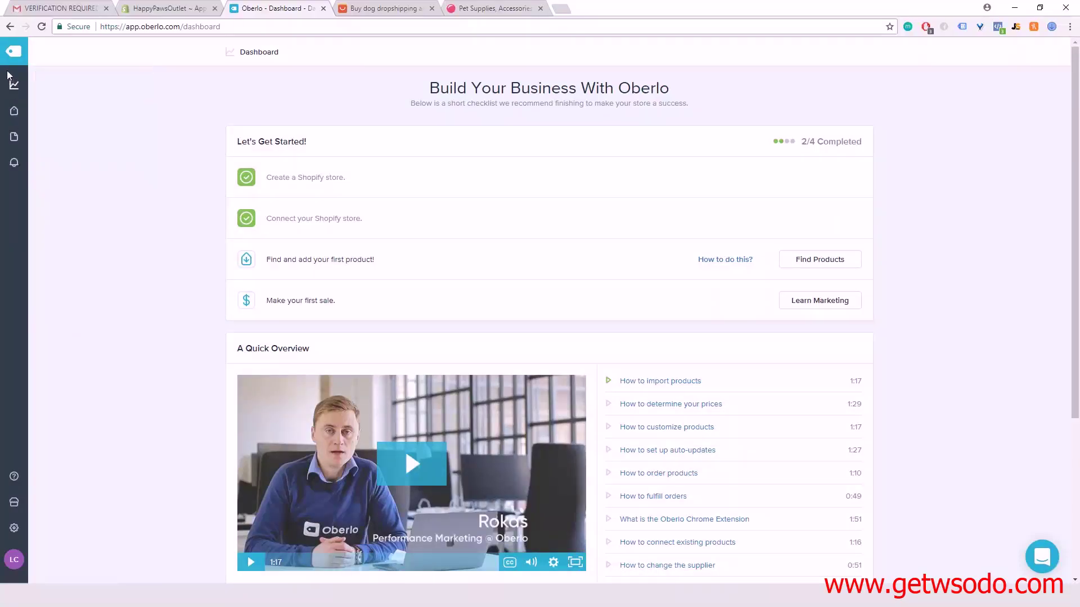
mouse_move(15, 105)
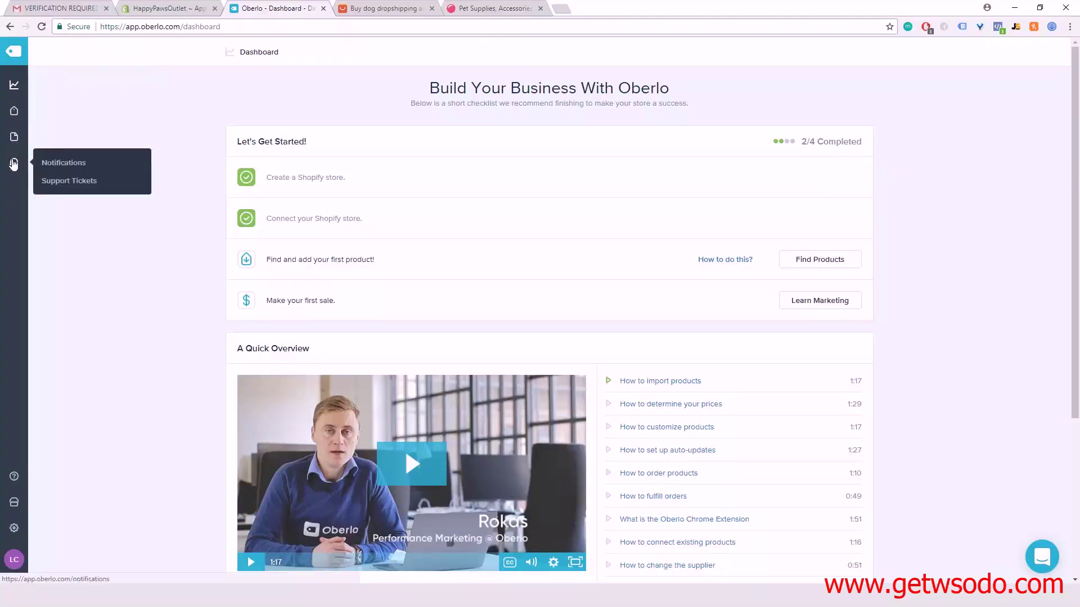
mouse_move(16, 476)
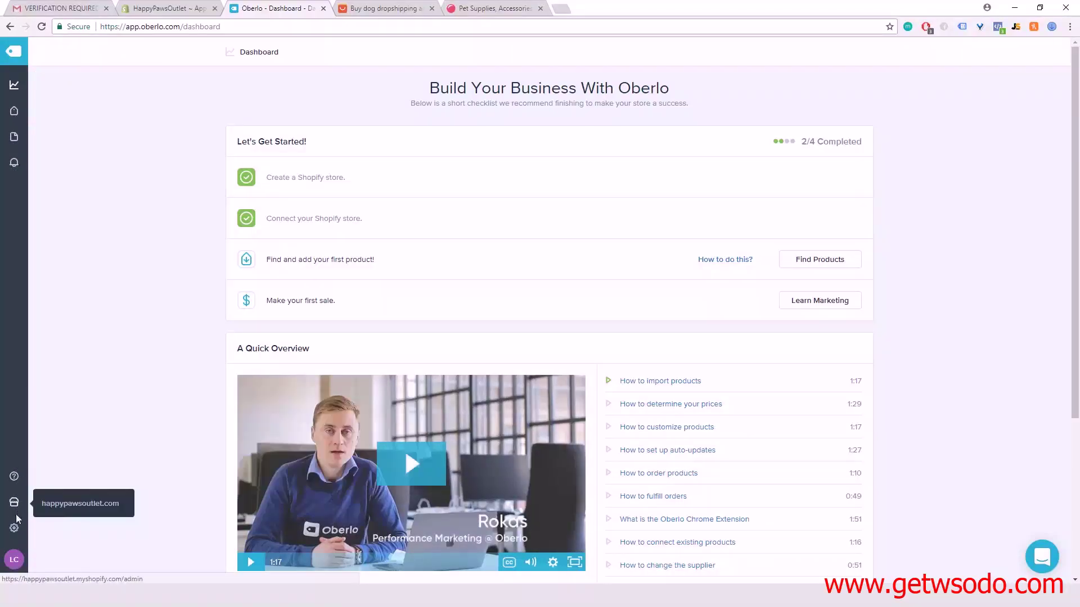
Step: Go to Oberlo's Settings and open Global Pricing Rules
left_click(17, 532)
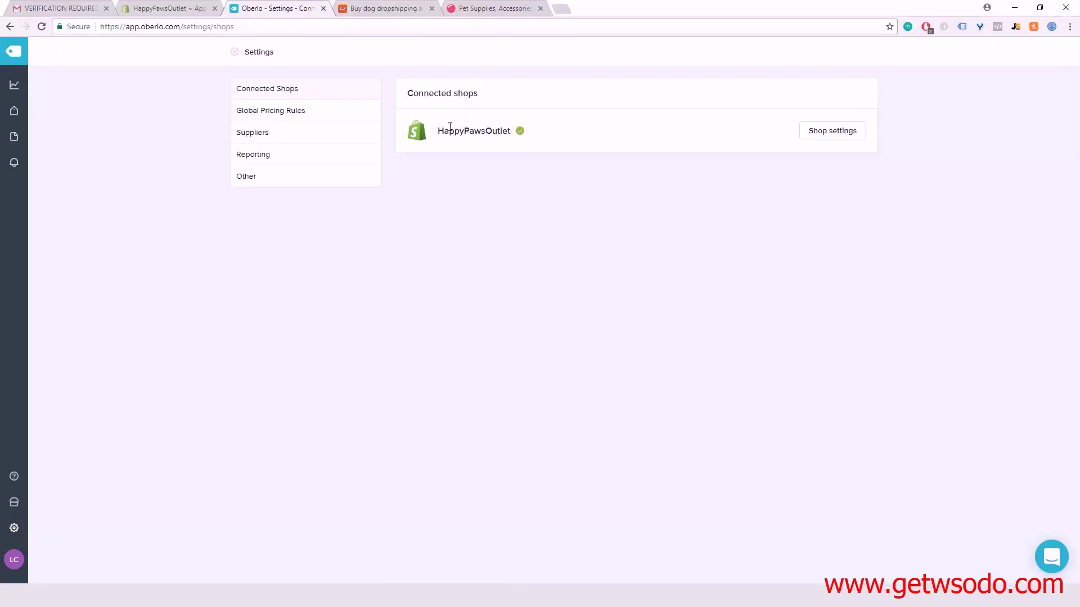
mouse_move(521, 133)
left_click(284, 110)
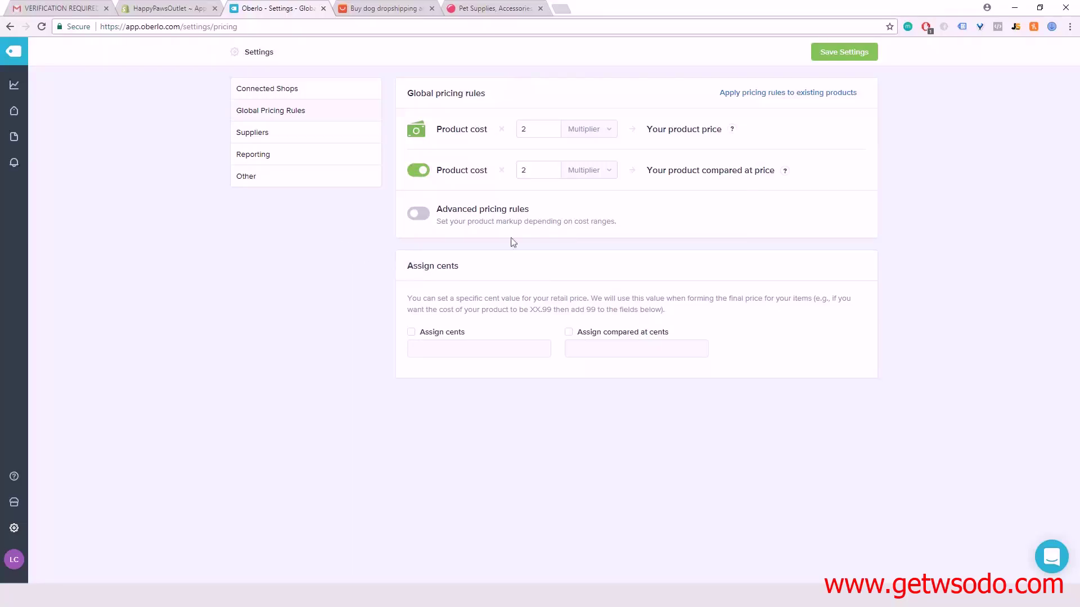
Step: Disable the compared-at price rule and save, keeping product price at cost ×2
left_click(421, 170)
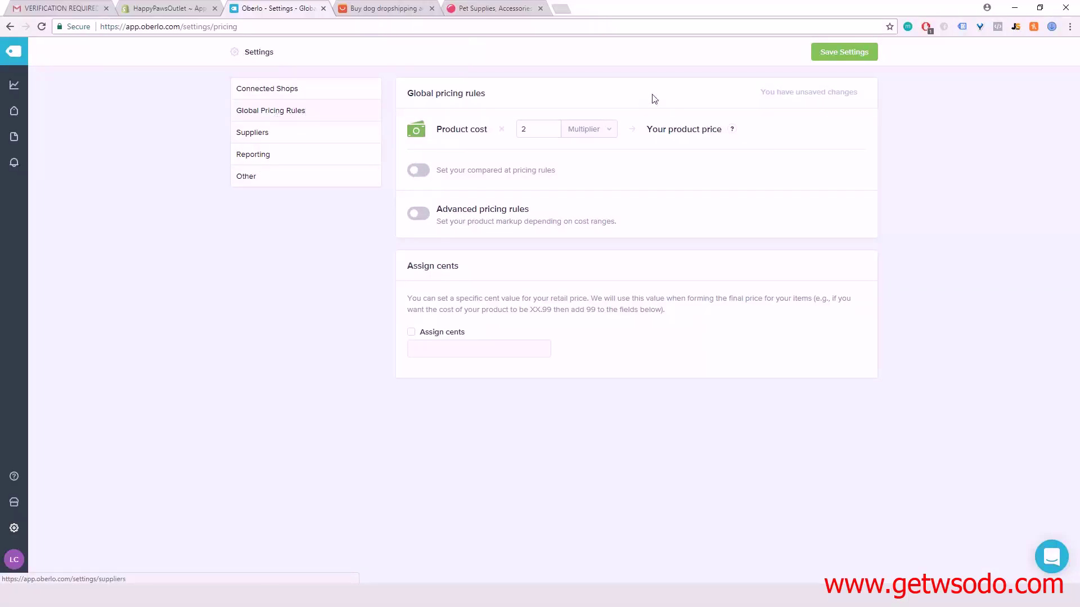
left_click(844, 51)
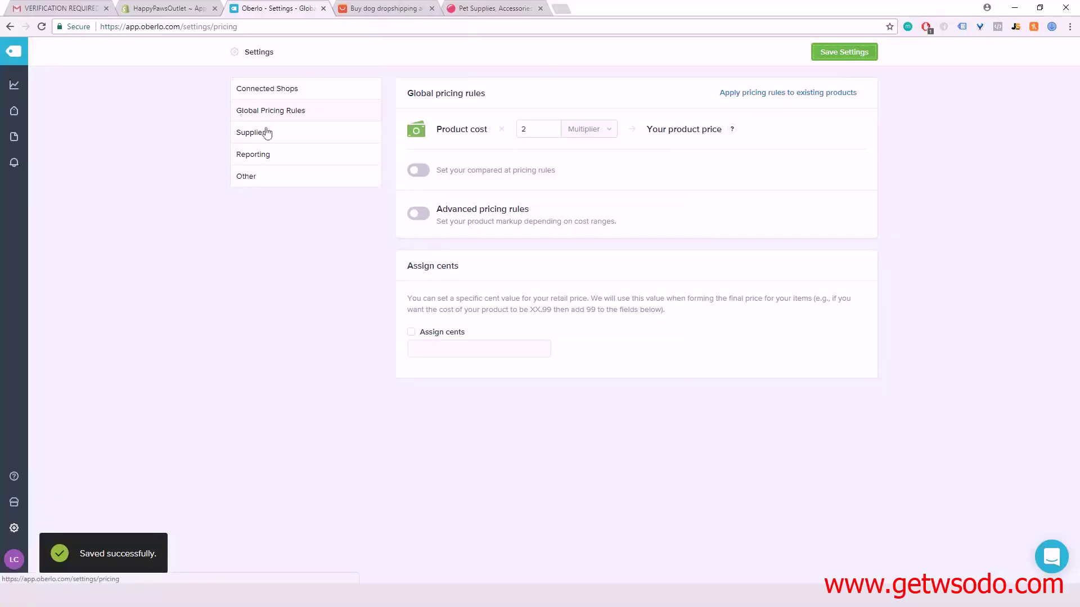
Step: Open Supplier settings and make ePacket the default AliExpress shipping method
left_click(305, 140)
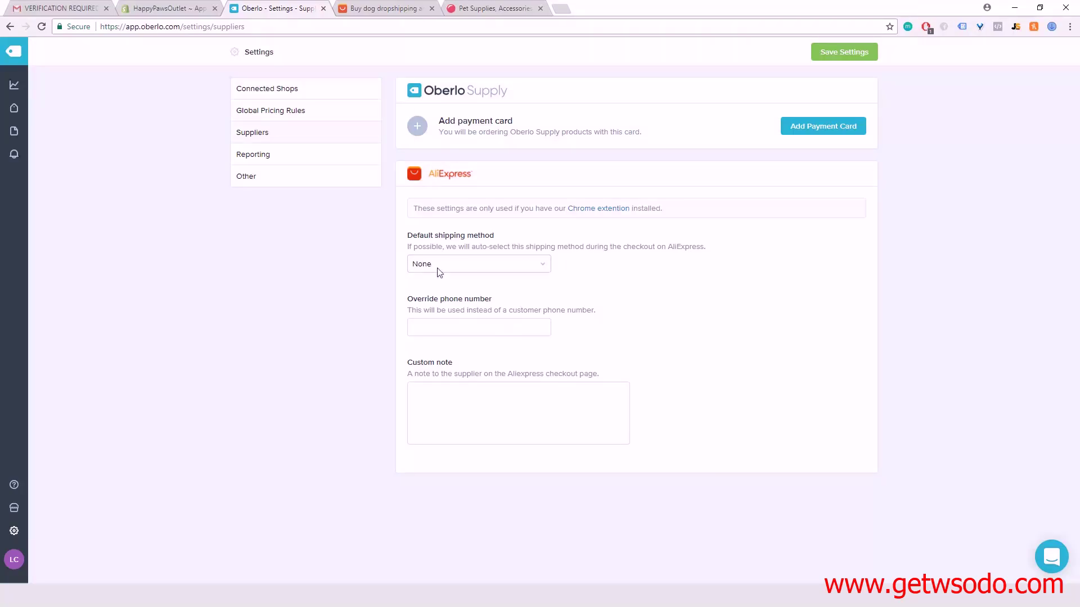
left_click(488, 265)
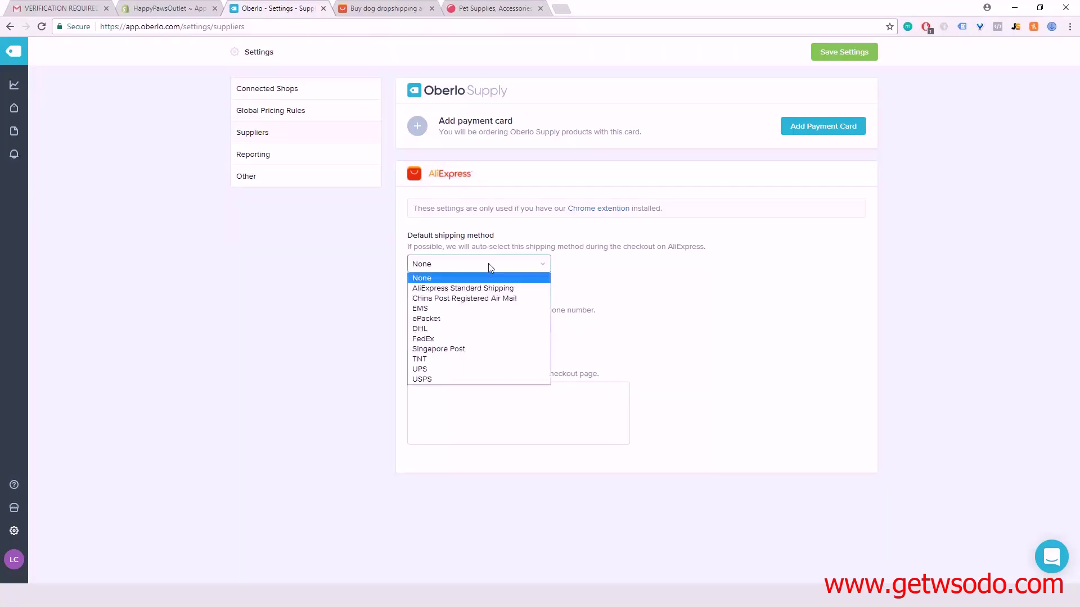
left_click(460, 319)
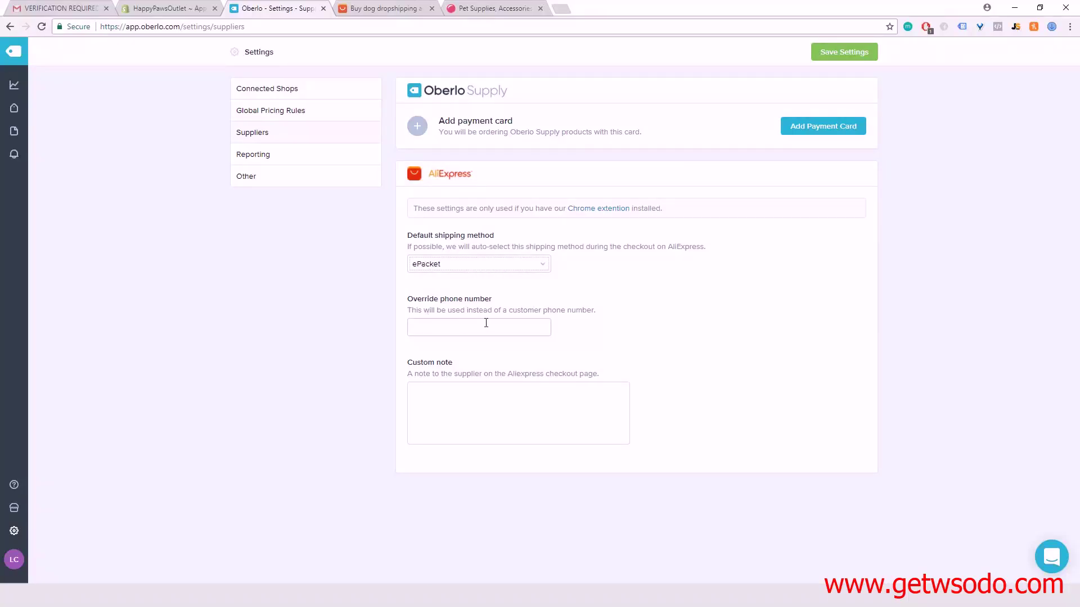
Step: Enter the store's phone number as the override phone number for AliExpress orders
left_click(450, 323)
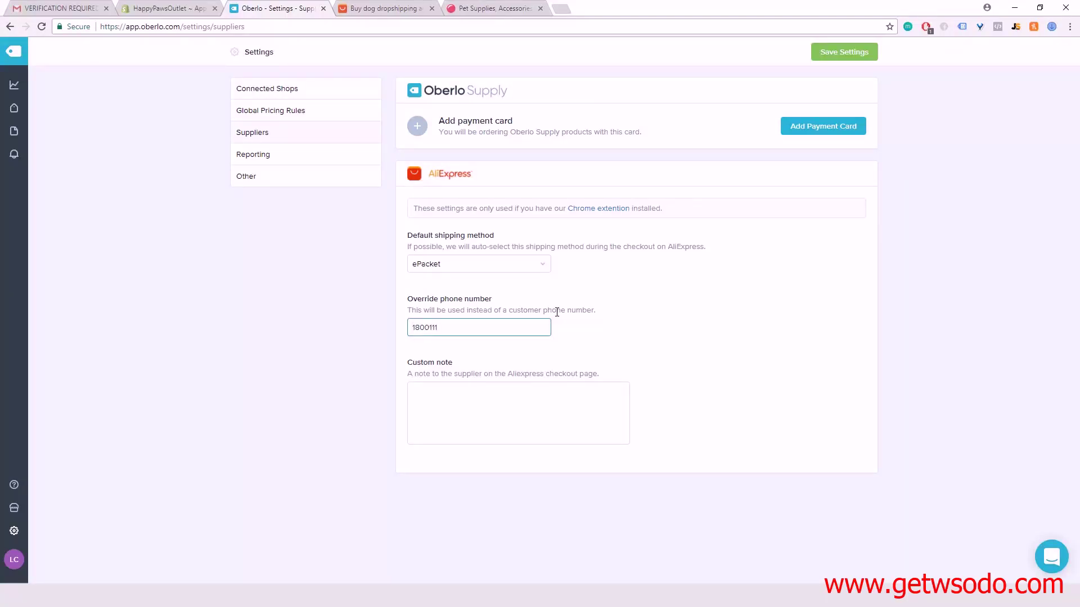
left_click(477, 395)
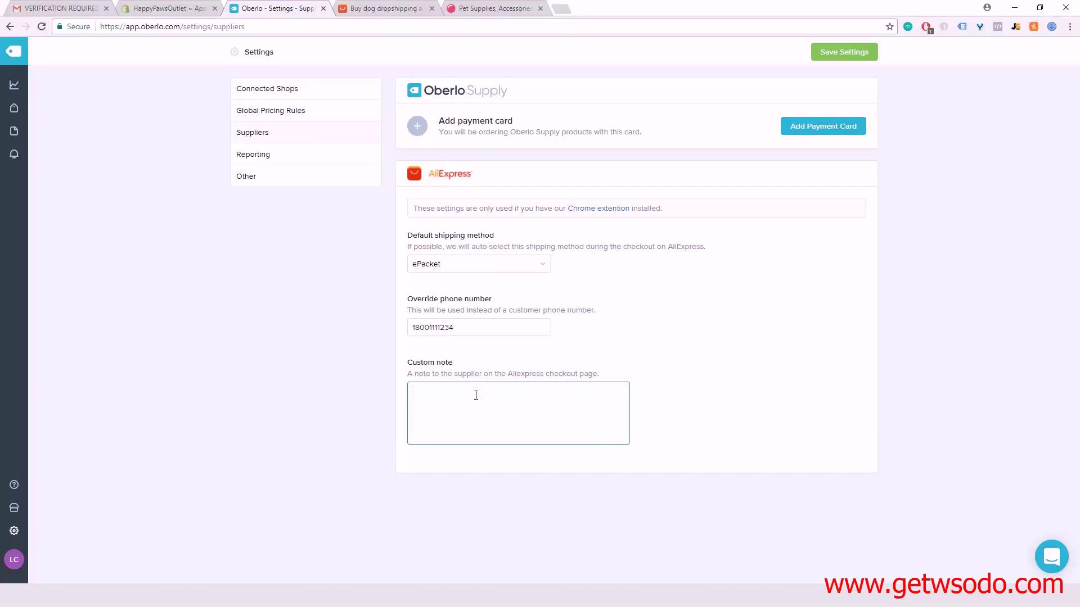
Step: Add the note 'I am doing dropshipping. Please do not include price receipt. Thank you!' and save
type("T")
type("I am doing ")
type("dropship")
type("ping. Pl")
type("ease do not ")
type("include p")
type("rice receipt")
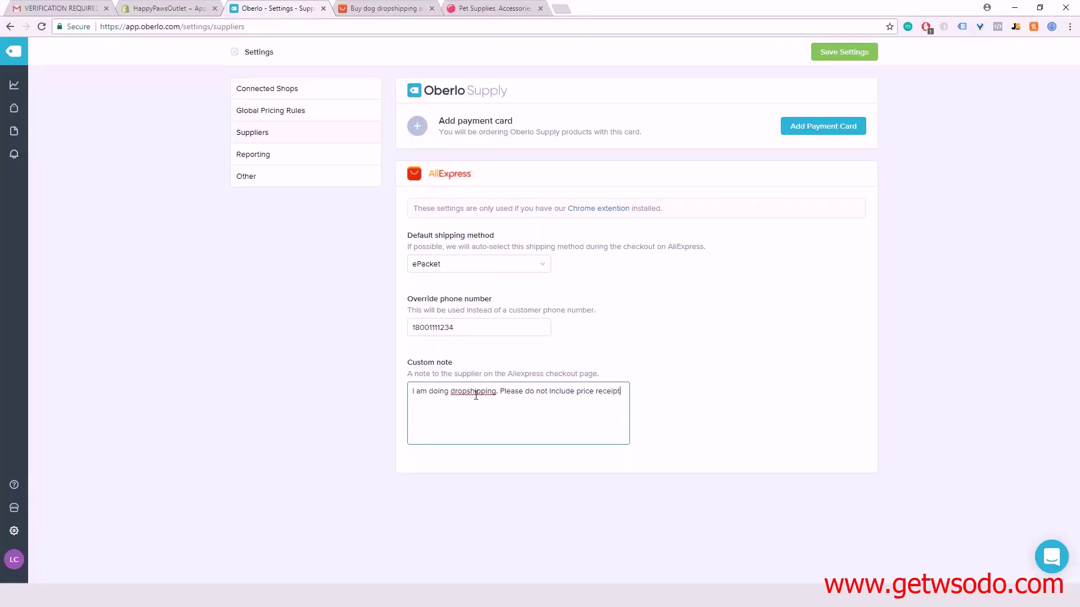
type("Thank you")
left_click(837, 56)
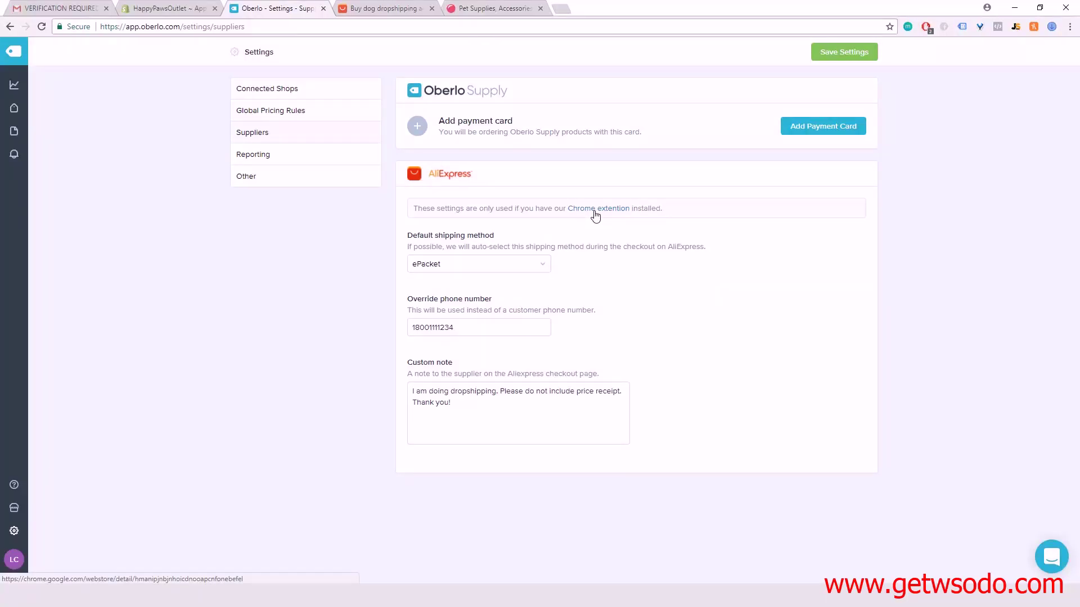
Step: Open the Oberlo AliExpress importer's Web Store page, then Chrome's Manage extensions list
left_click(595, 209)
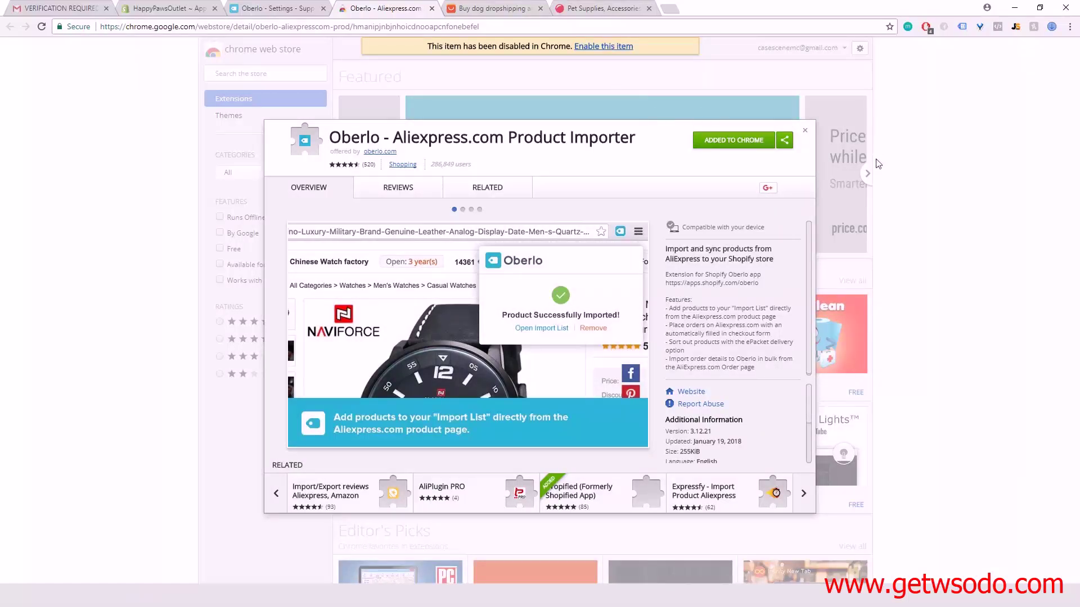
right_click(908, 27)
left_click(934, 109)
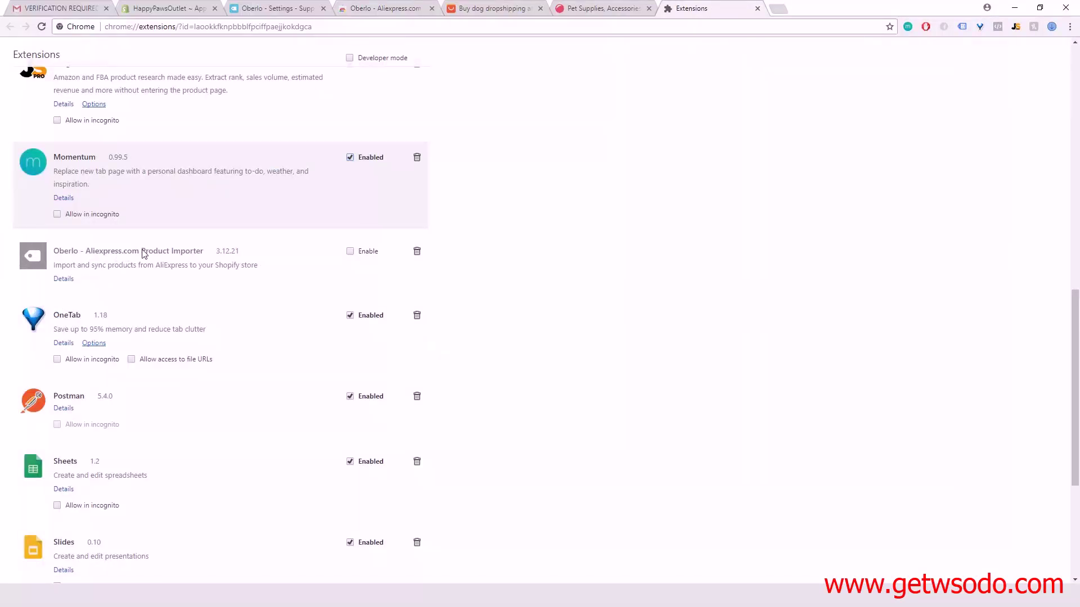
Step: Enable the Oberlo - Aliexpress.com Product Importer 3.12.21 extension and close the Extensions tab
left_click(350, 251)
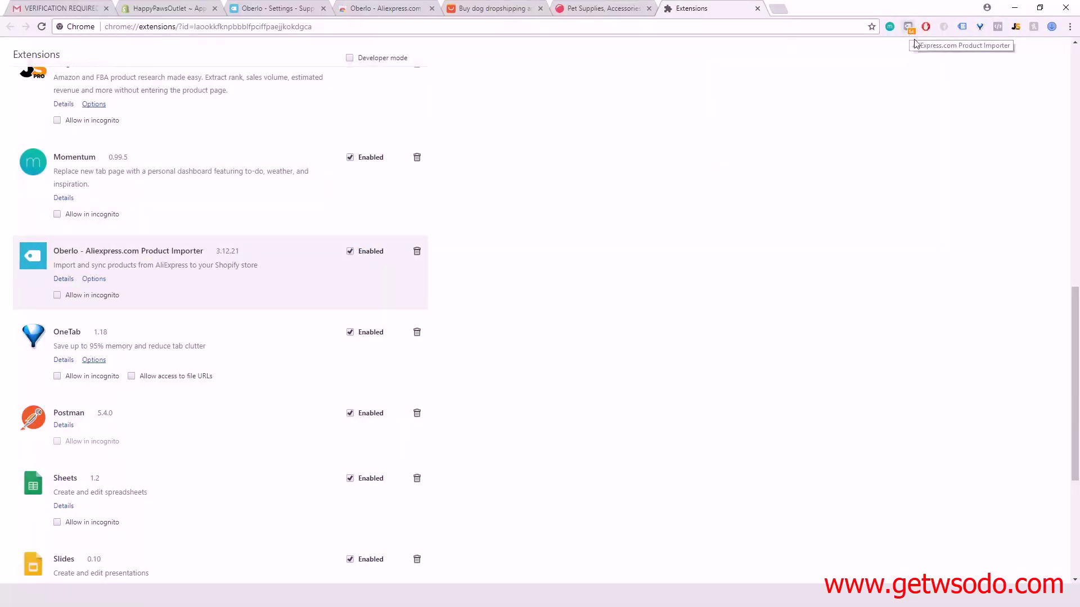
left_click(757, 8)
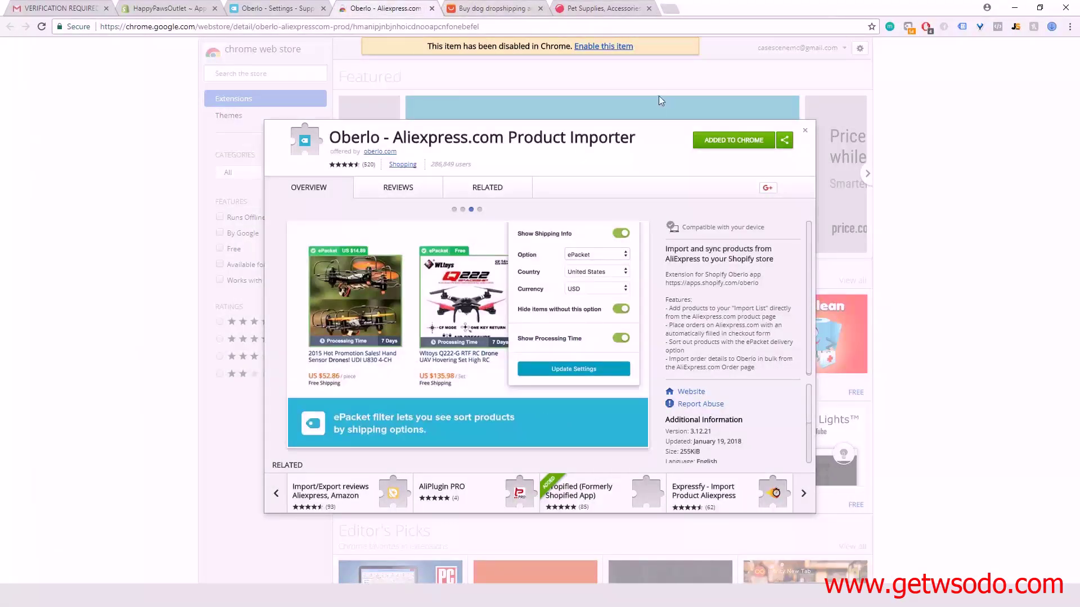
Step: Leave the Chrome Web Store and show Oberlo's Reporting settings, with Total Sales as the metric
left_click(432, 9)
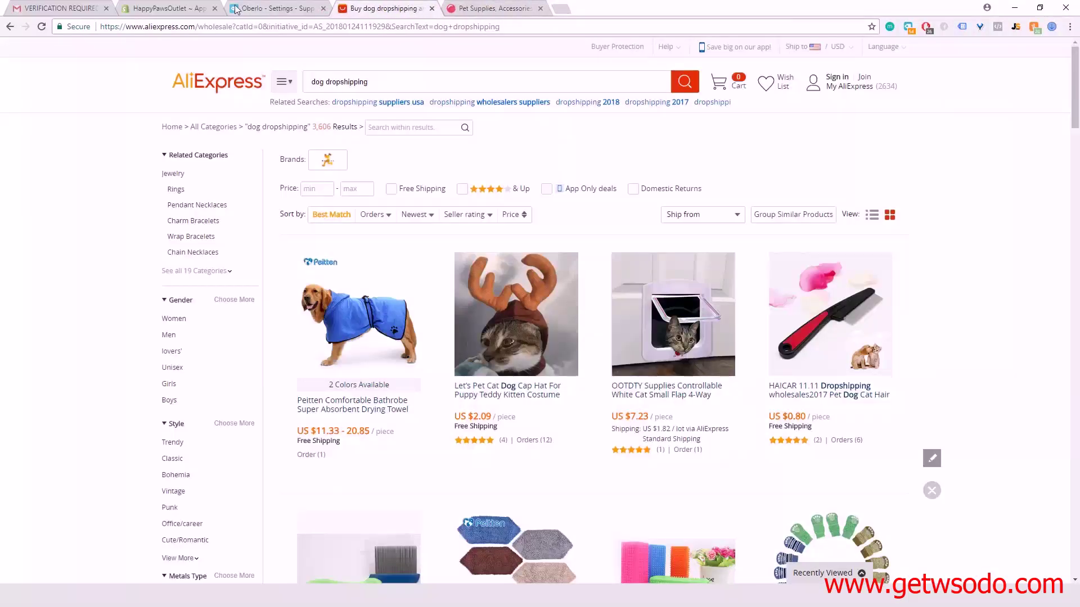
left_click(264, 8)
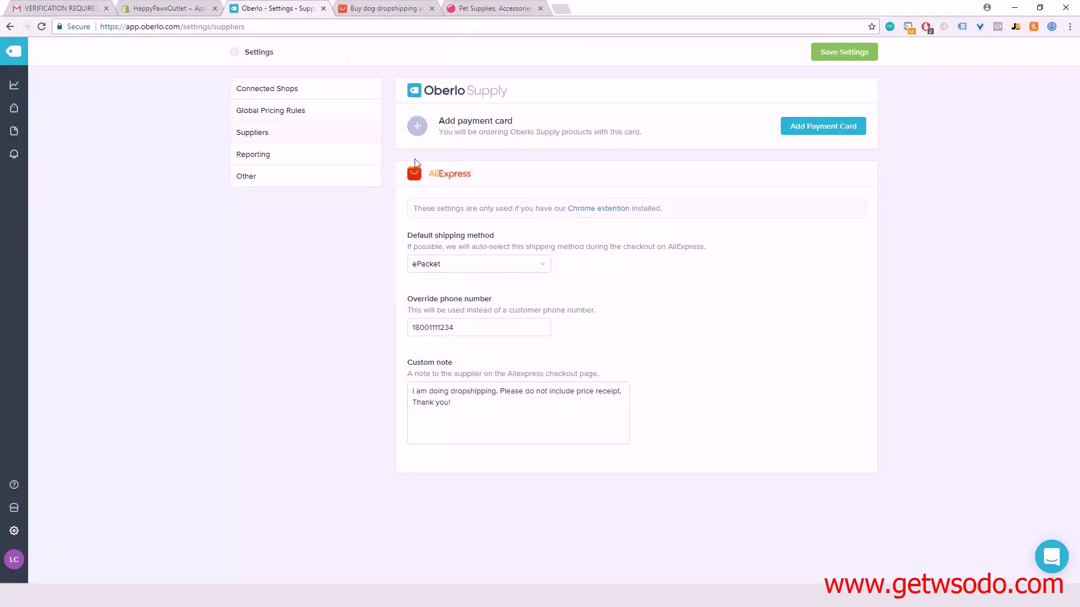
left_click(281, 165)
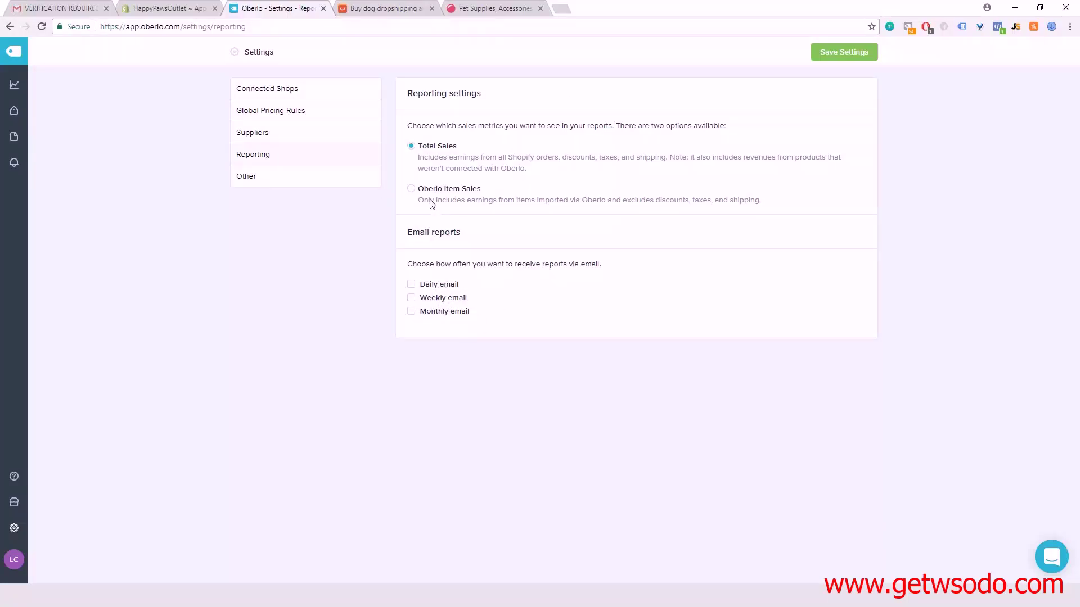
Step: Save the Other settings, keeping the reply-to address and (GMT-05:00) New York time zone
left_click(289, 179)
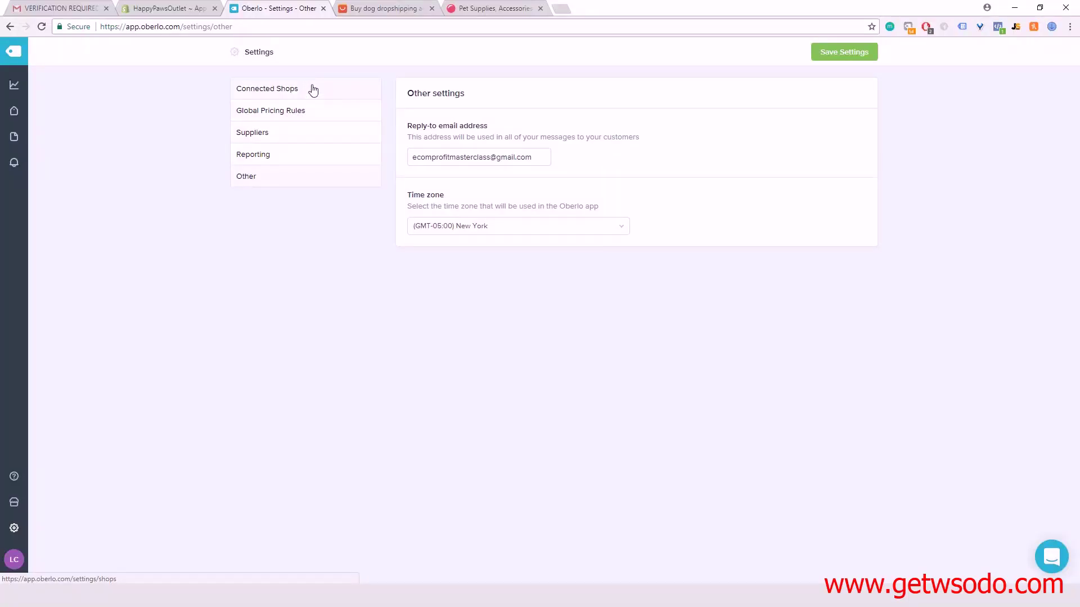
left_click(827, 52)
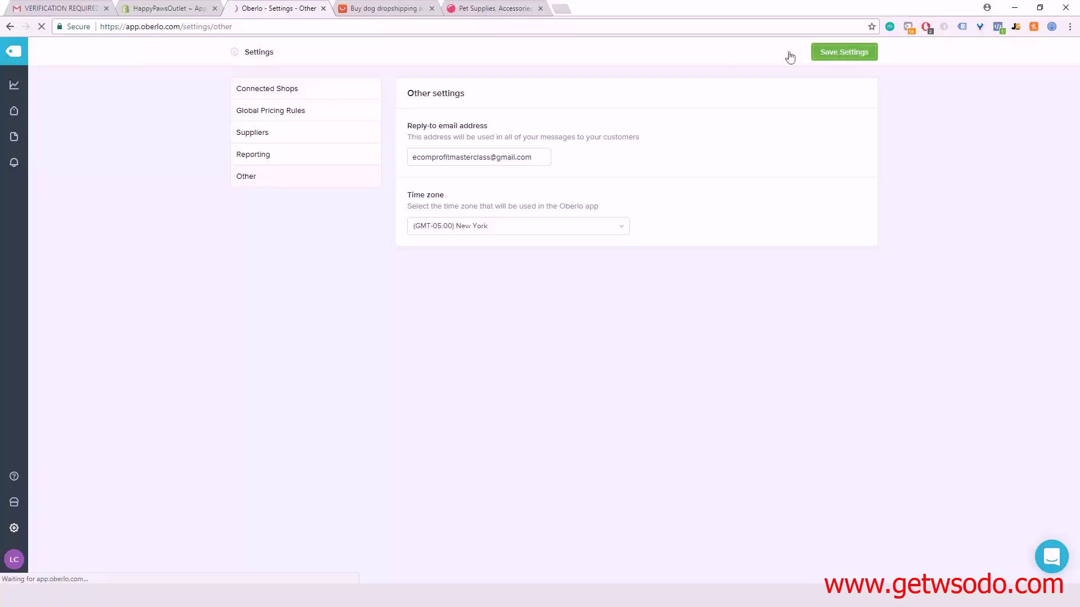